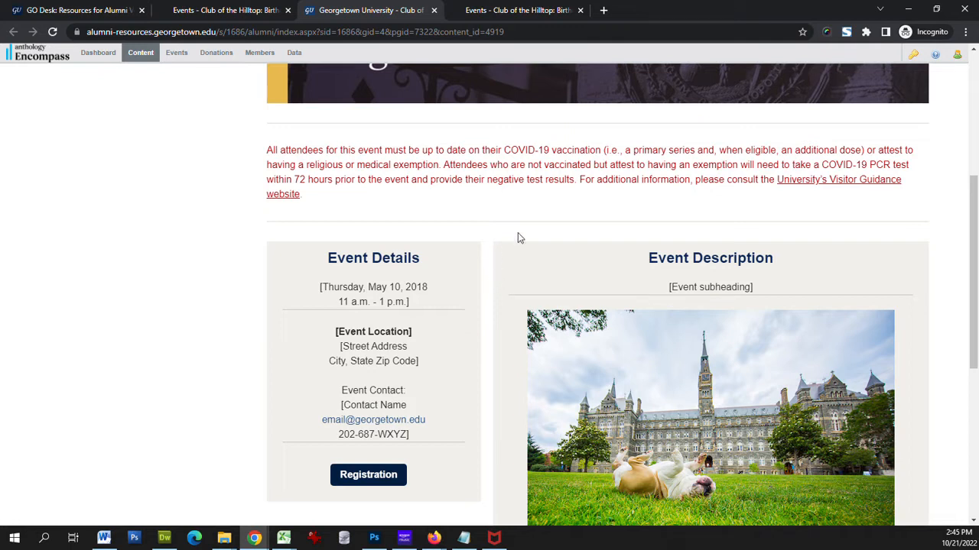
- Switch the event page content from View Mode to Layout Edit mode
scroll(521, 232, up, 4)
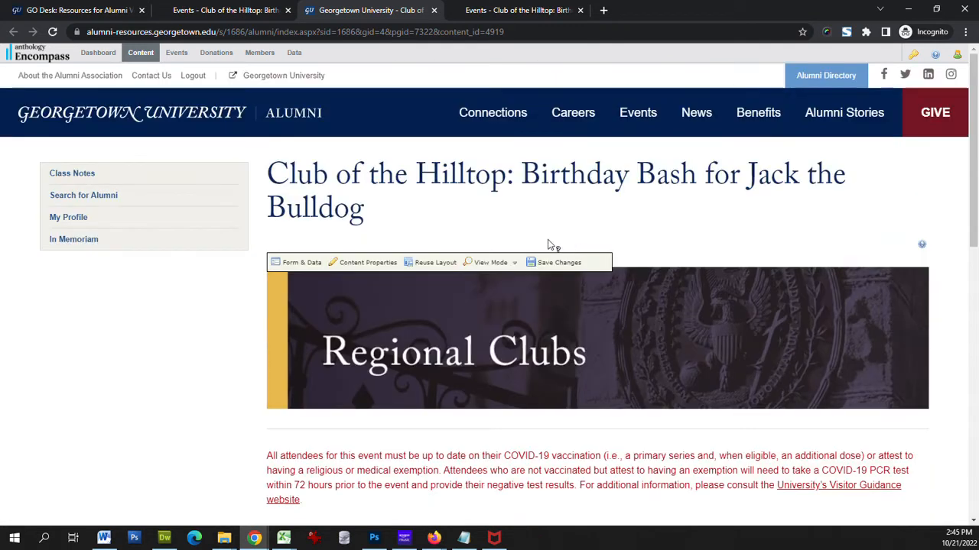
click(513, 263)
click(501, 312)
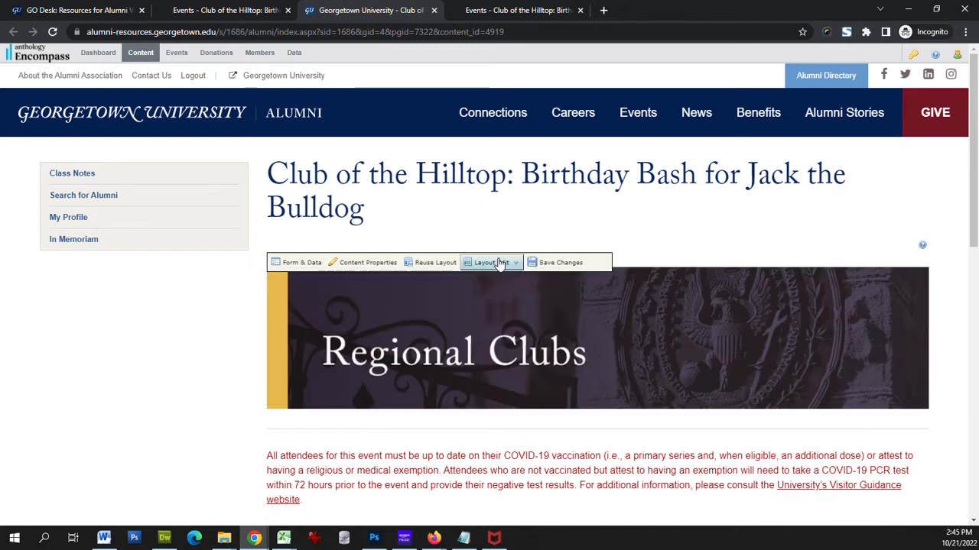
- Replace the date and time placeholder in Event Details with "Sunday, October 22, 2023" and "1–3 p.m." and save it
scroll(535, 230, down, 3)
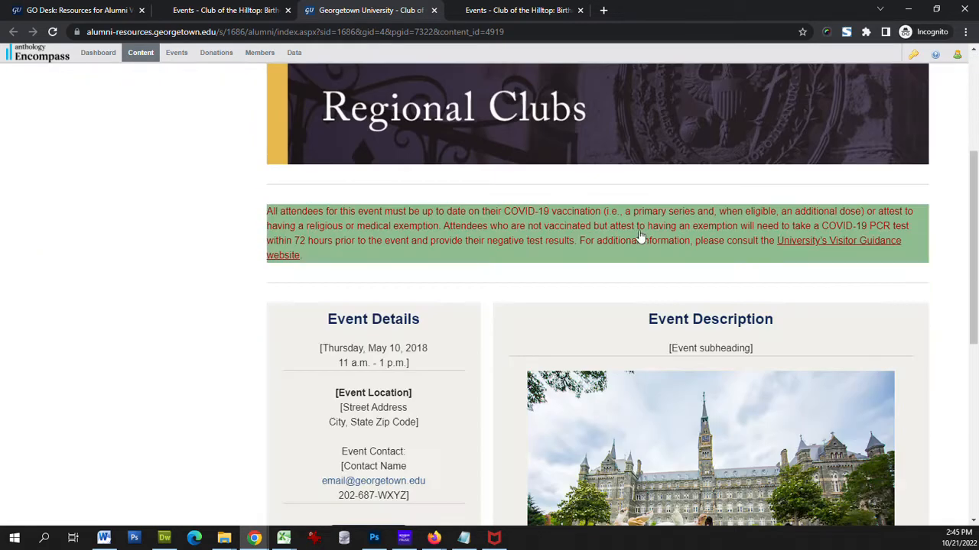
scroll(797, 203, down, 2)
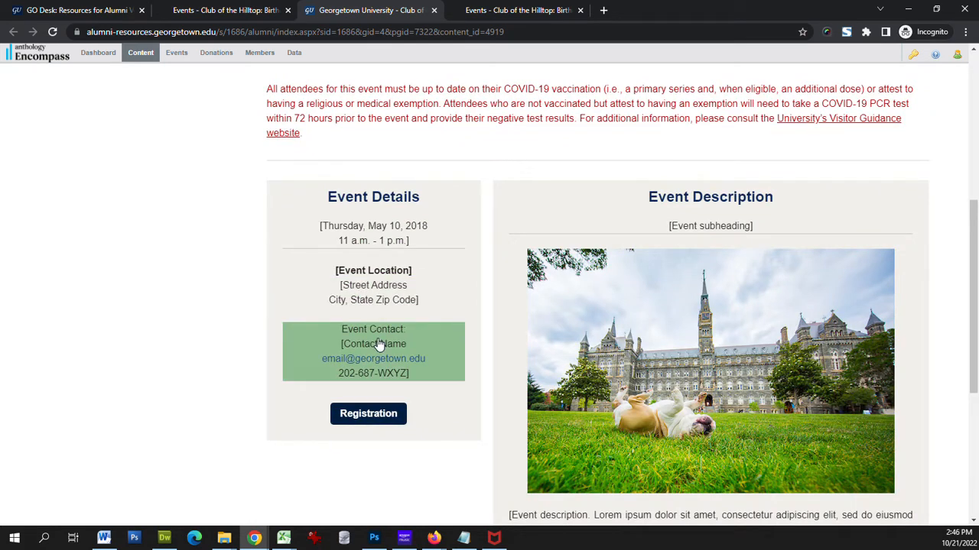
scroll(533, 375, down, 3)
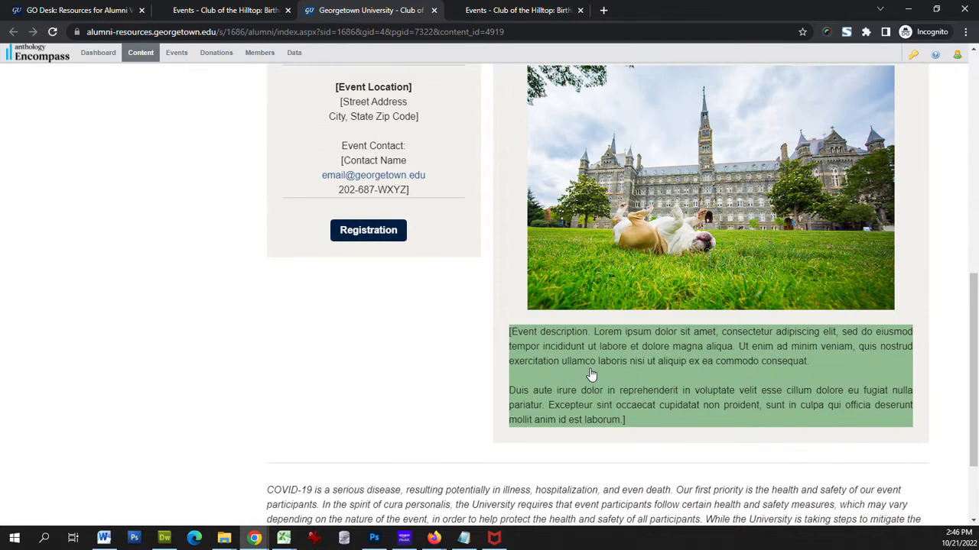
scroll(591, 375, up, 2)
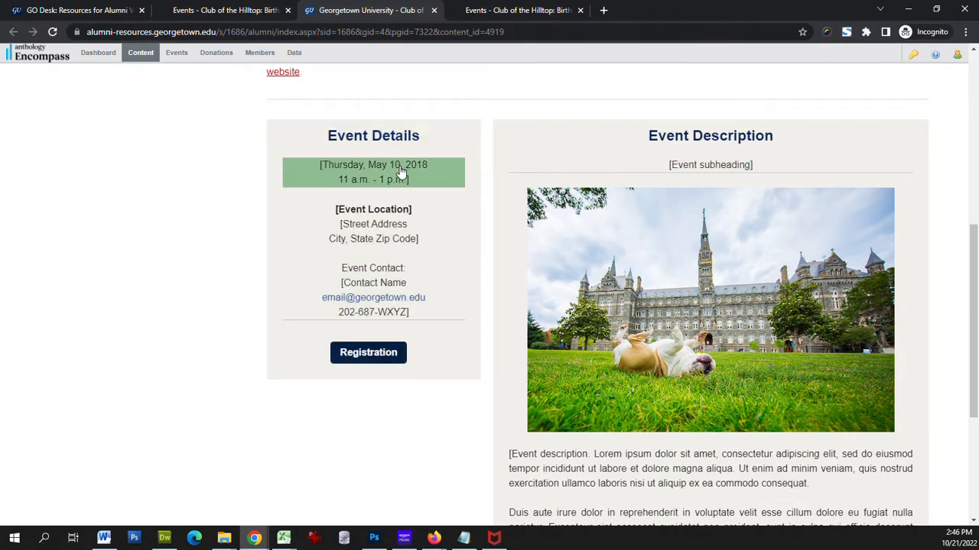
click(401, 172)
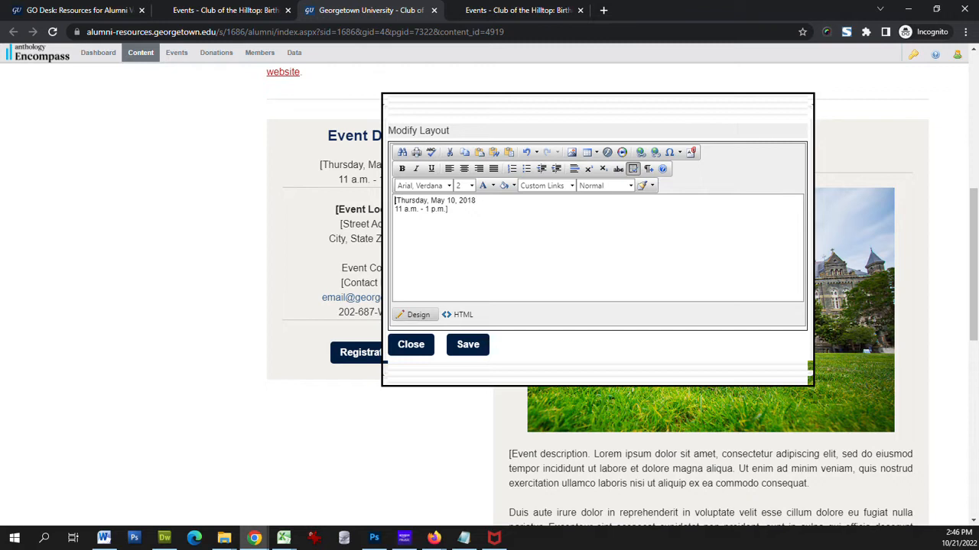
key(ctrl+a)
text(Sunday, October 22, 2023 1–3 p.m.)
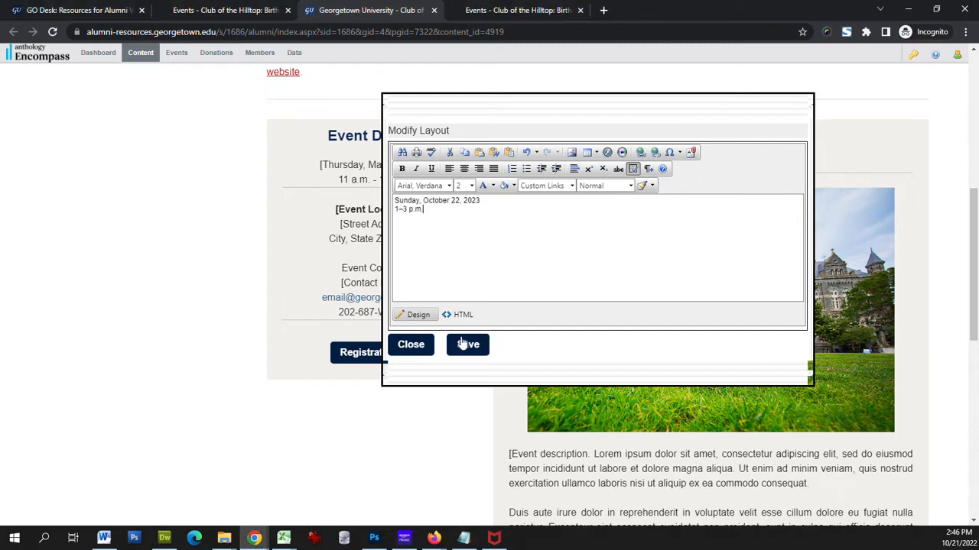
click(463, 345)
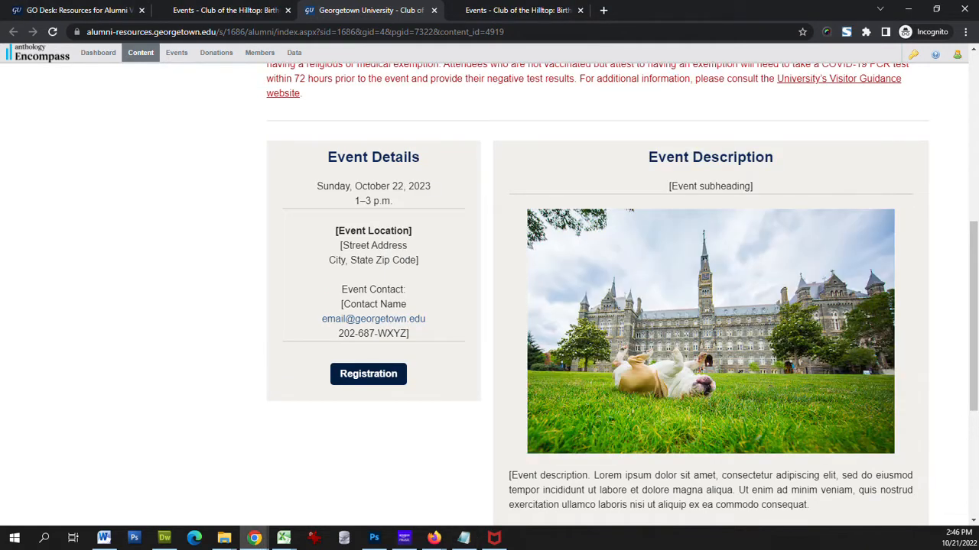
- Replace the event location placeholder in Event Details with "Hilltop Dog Park" and save it
key(alt+Tab)
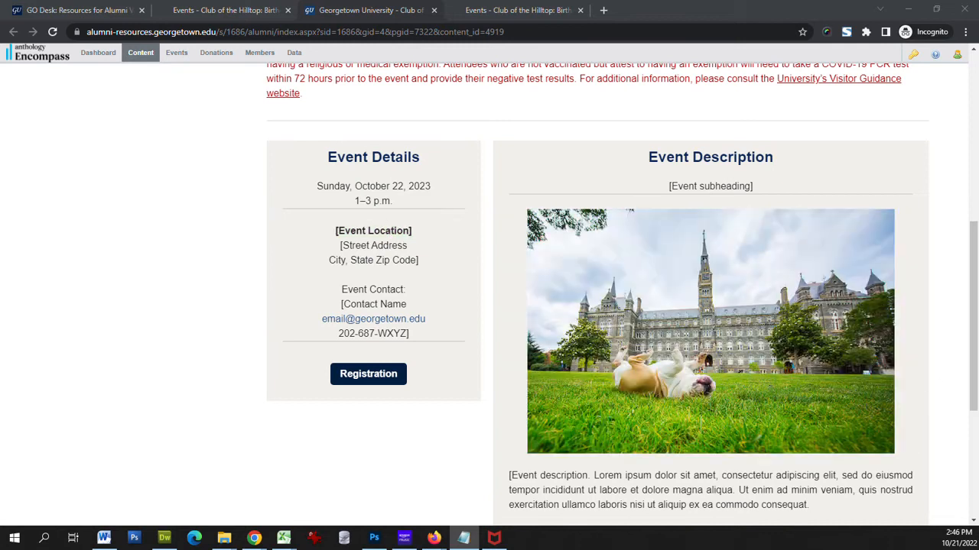
click(408, 231)
text(Hilltop Dog Park)
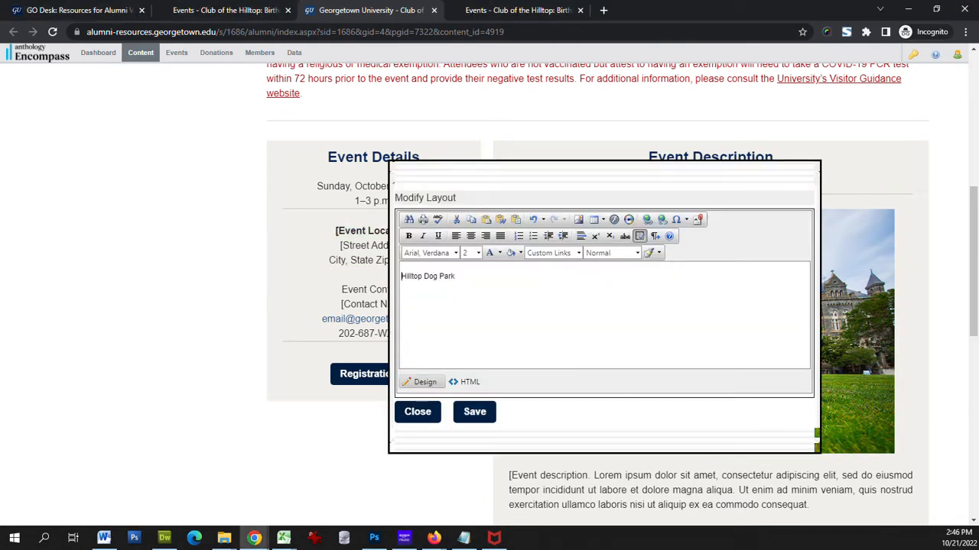
click(474, 416)
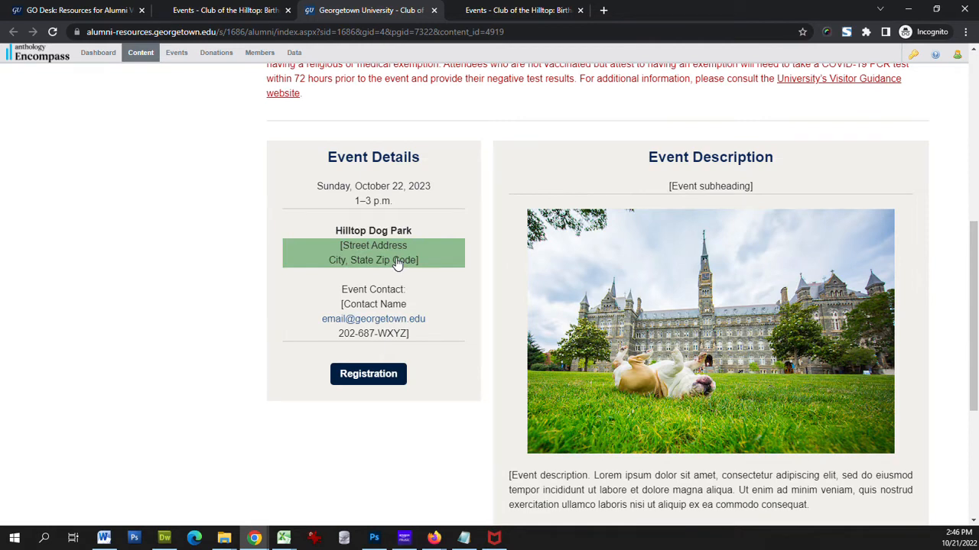
- Replace the street address and city placeholder in Event Details with the venue's full address and save it
click(397, 264)
key(alt+Tab)
drag(460, 302, 390, 292)
key(ctrl+v)
click(478, 430)
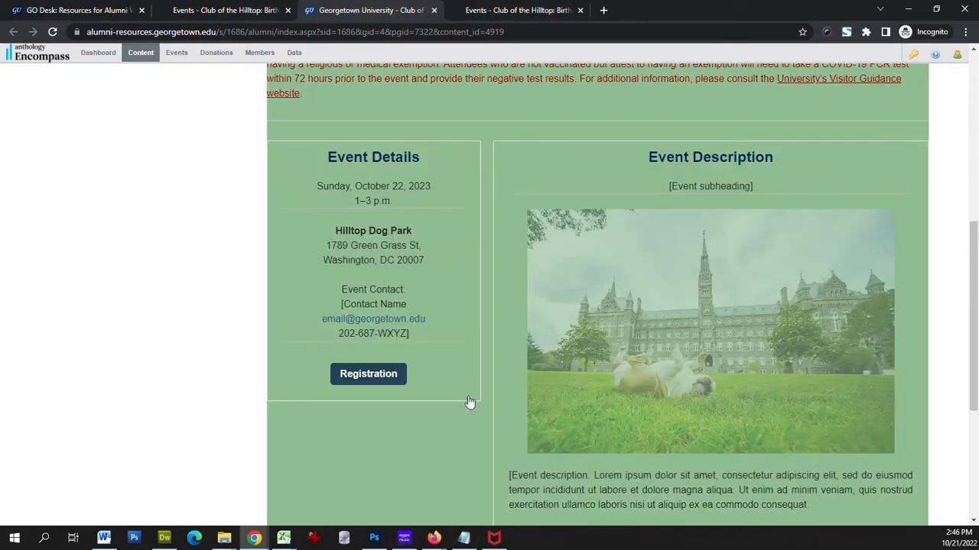
- Replace the name, e-mail and phone placeholders under Event Contact with just the contact's name and e-mail address
key(alt+Tab)
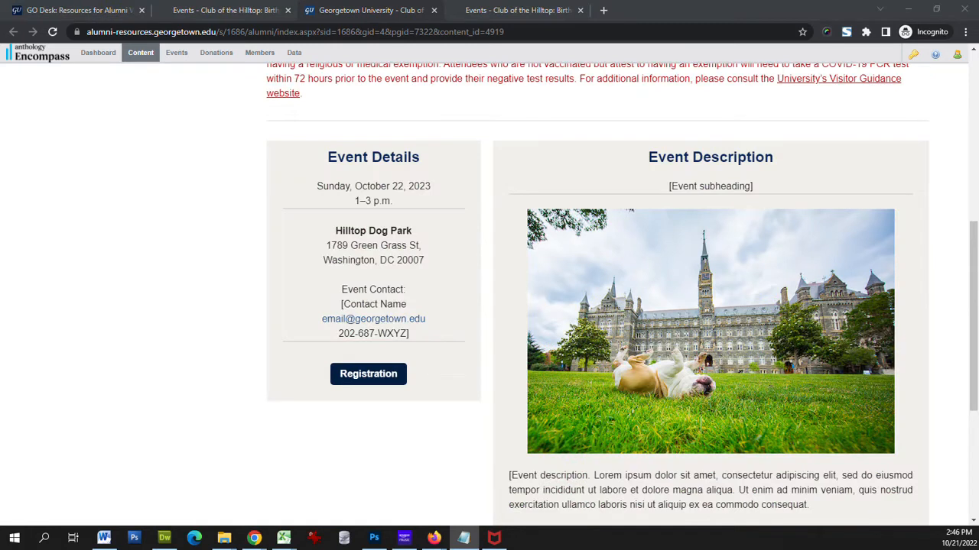
click(409, 310)
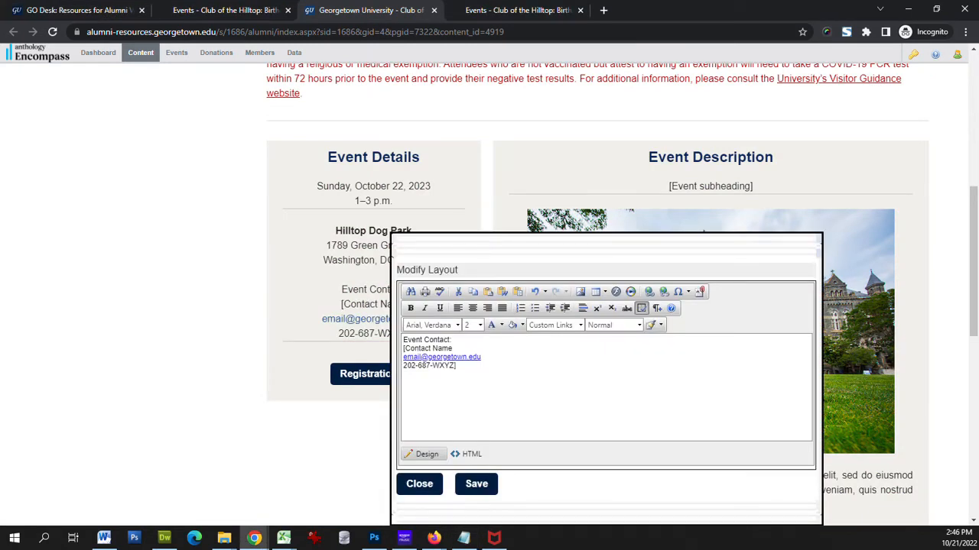
drag(453, 349, 403, 348)
text(Joe Hoya)
key(alt+Tab)
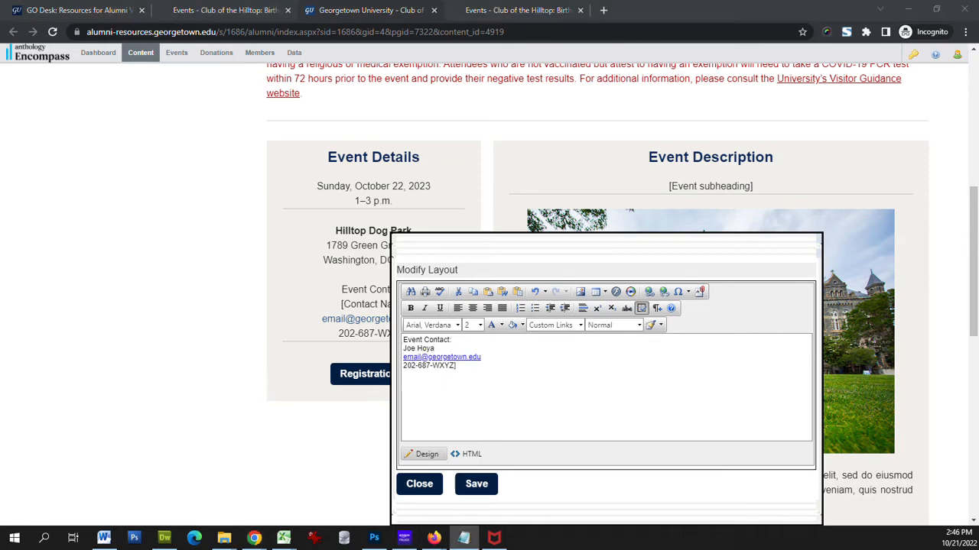
drag(461, 365, 404, 365)
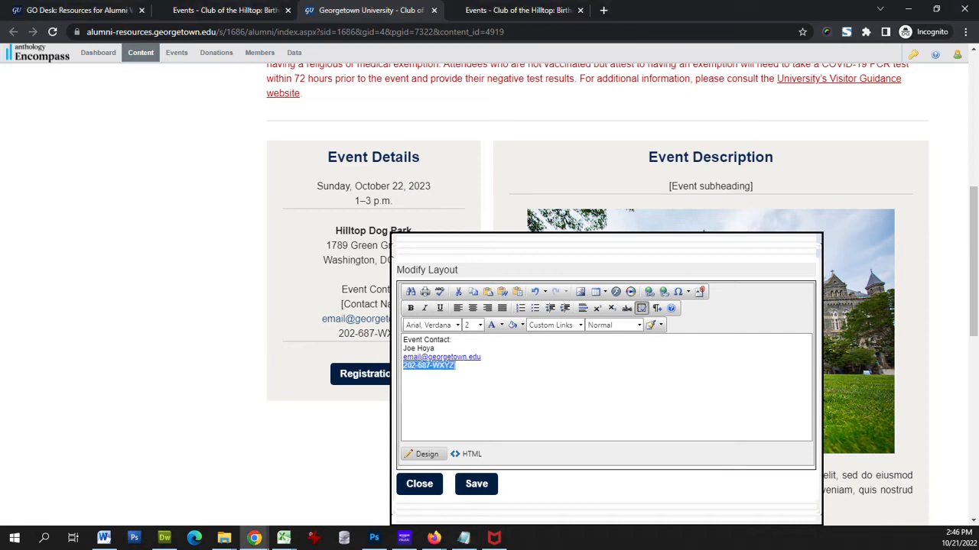
key(ctrl+v)
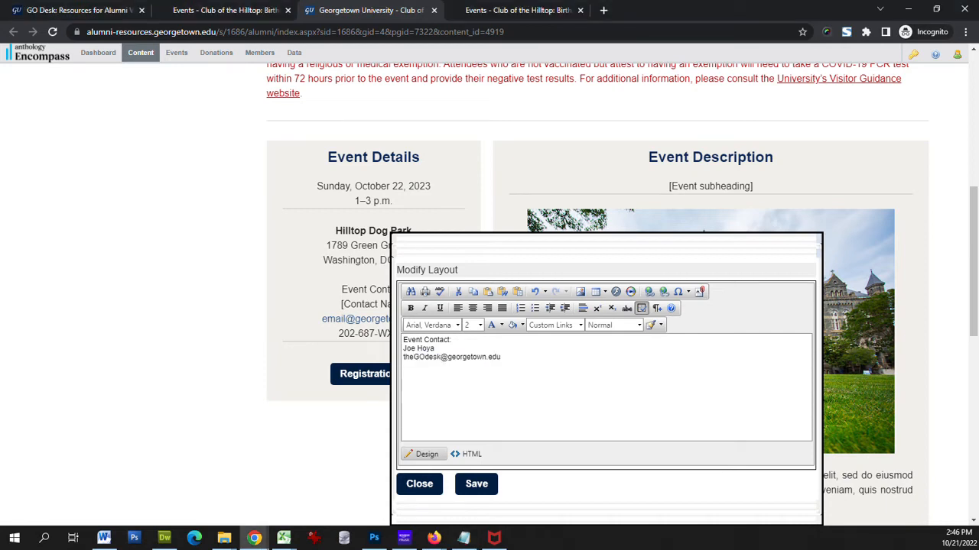
- Turn the contact's e-mail address into an e-mail hyperlink to that same address and save the Event Contact block
key(shift+Home)
key(ctrl+c)
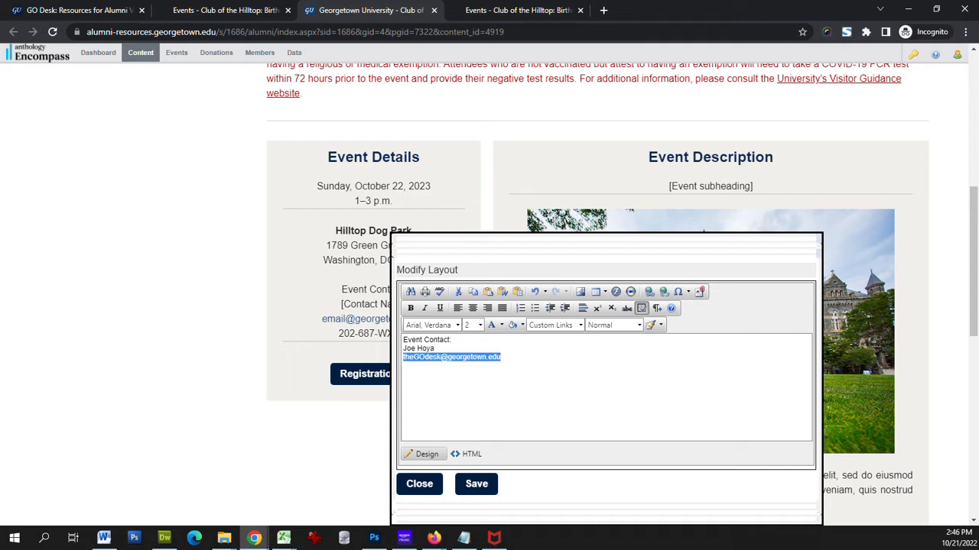
click(650, 293)
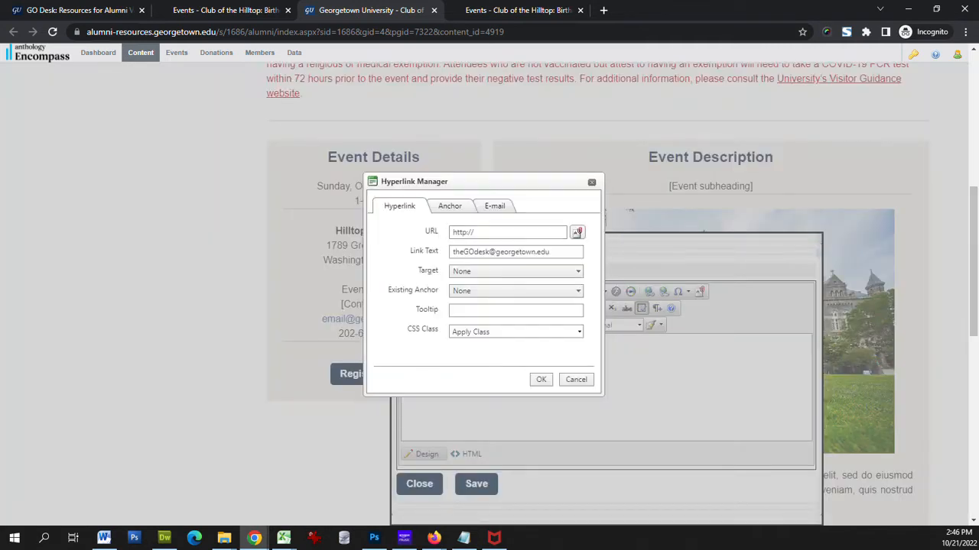
click(492, 206)
click(513, 232)
key(ctrl+v)
click(540, 380)
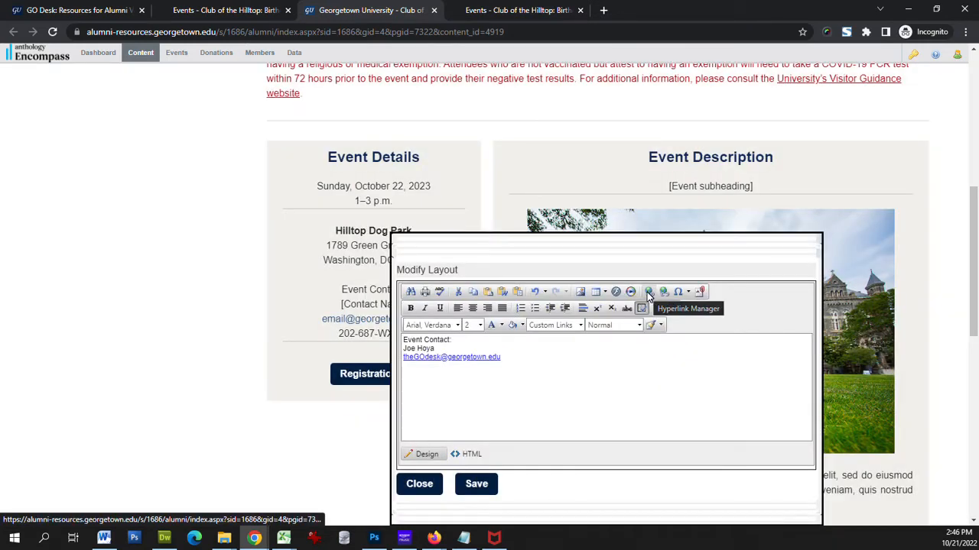
click(474, 485)
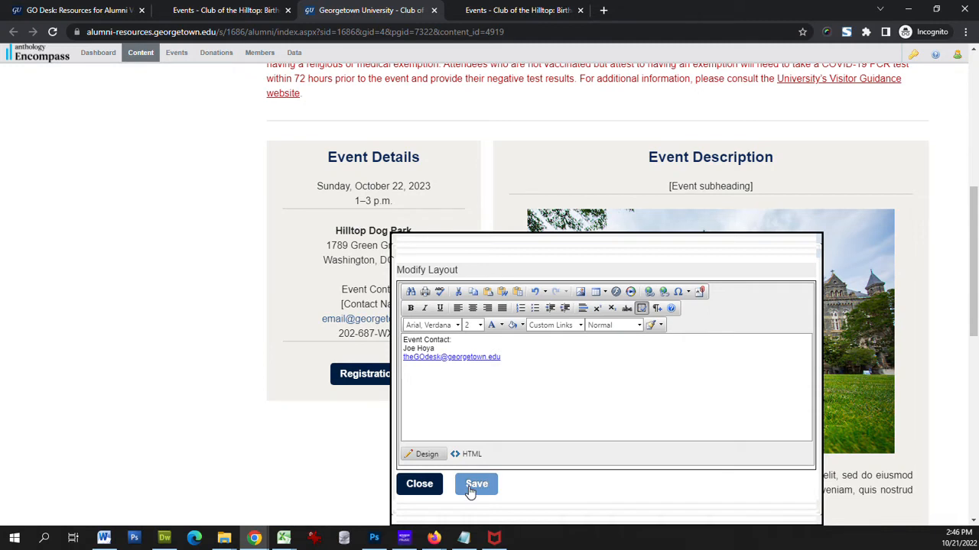
- Replace the event description placeholder with the birthday bash invitation and the ticket paragraph: $10 for non-members, no charge for members
scroll(563, 380, down, 2)
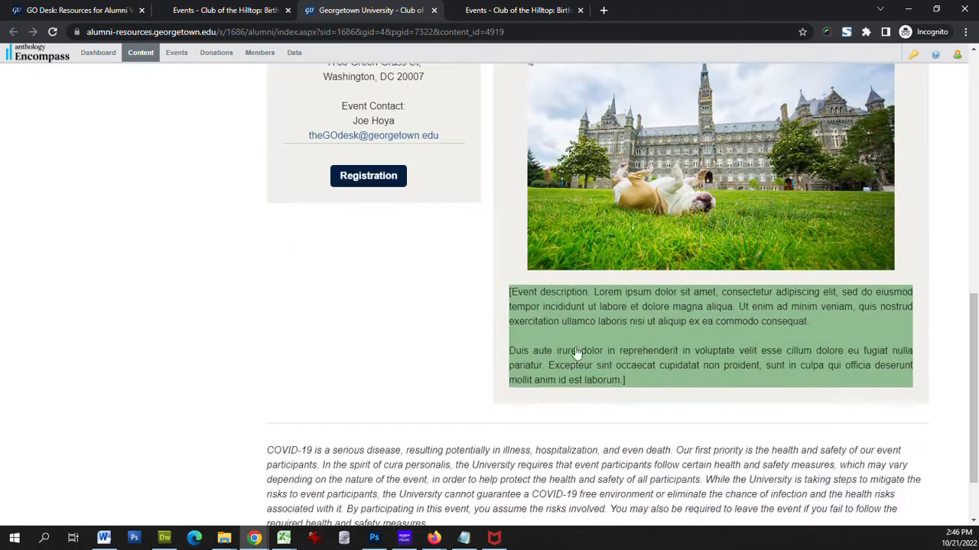
click(593, 324)
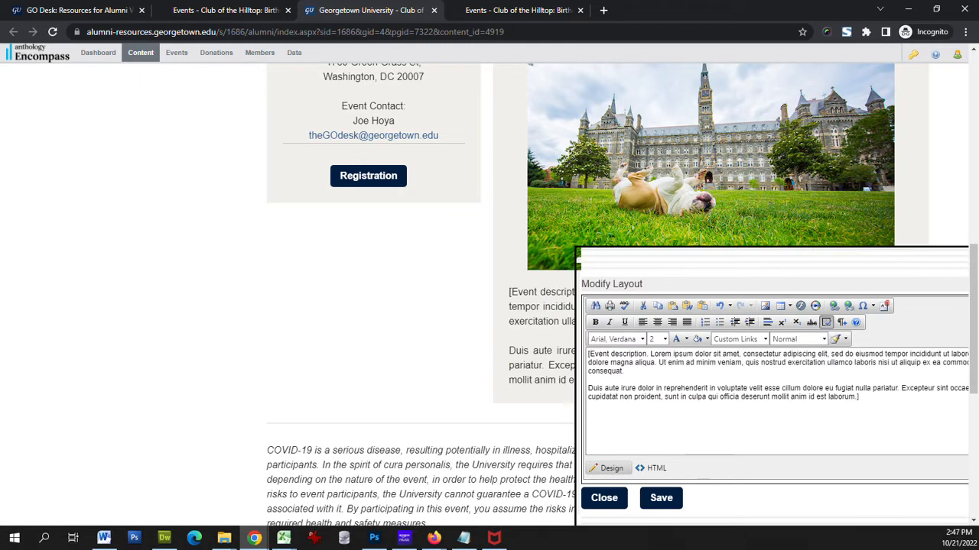
key(alt+Tab)
key(alt+Tab)
key(ctrl+a)
text(Join Hilltop Hoyas for a birthday bash in honor of our favorite bulldog. This event is family (and fur-family) friendly. Bring your pups, family, and friends to celebrate Jack!  Tickets are $10 for non-members, for members this event is no charge. Memberships can be purchased on the Club's website.)
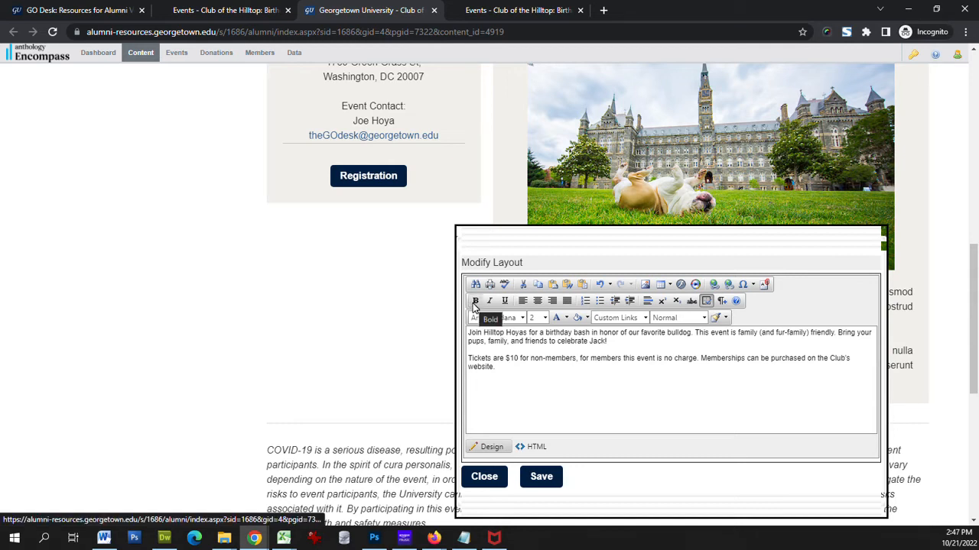
- Link "Club's website" at the end of the description to the club's web address with target New Window, and save the description
key(alt+Tab)
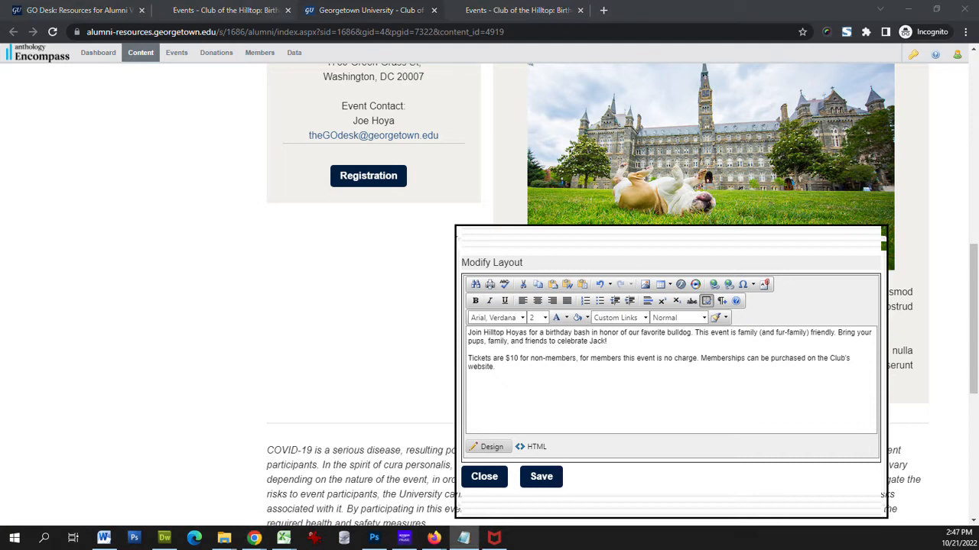
key(alt+Tab)
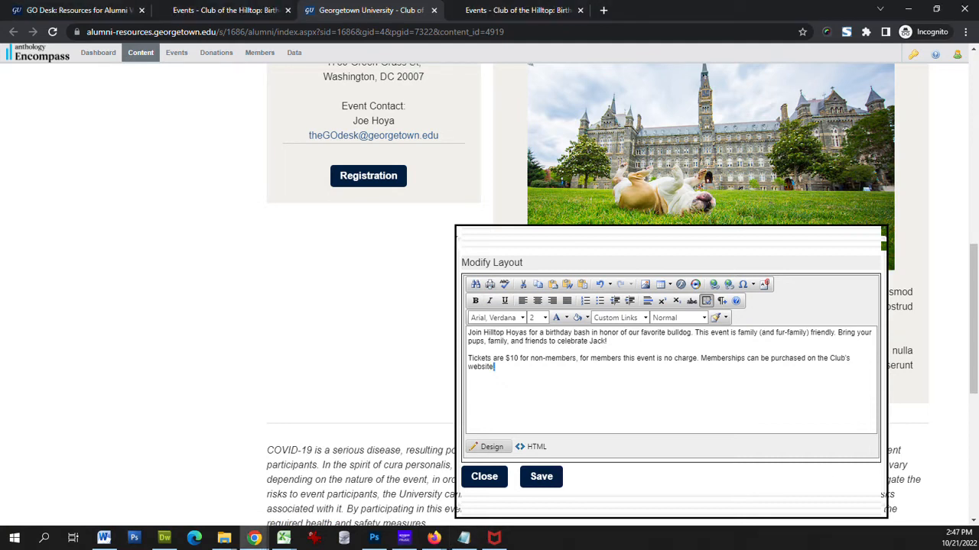
key(ctrl+shift+Left)
key(ctrl+shift+Left)
key(ctrl+k)
key(ctrl+v)
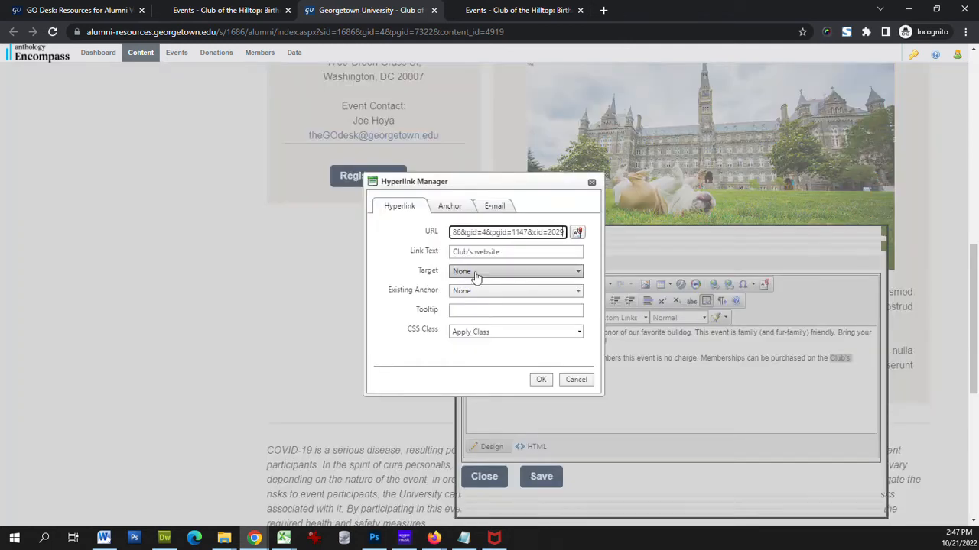
click(474, 272)
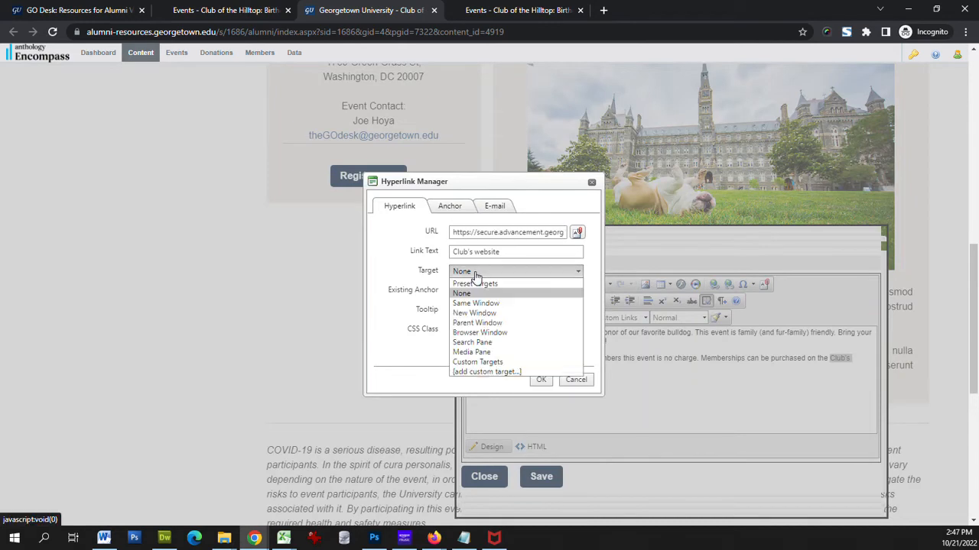
click(476, 314)
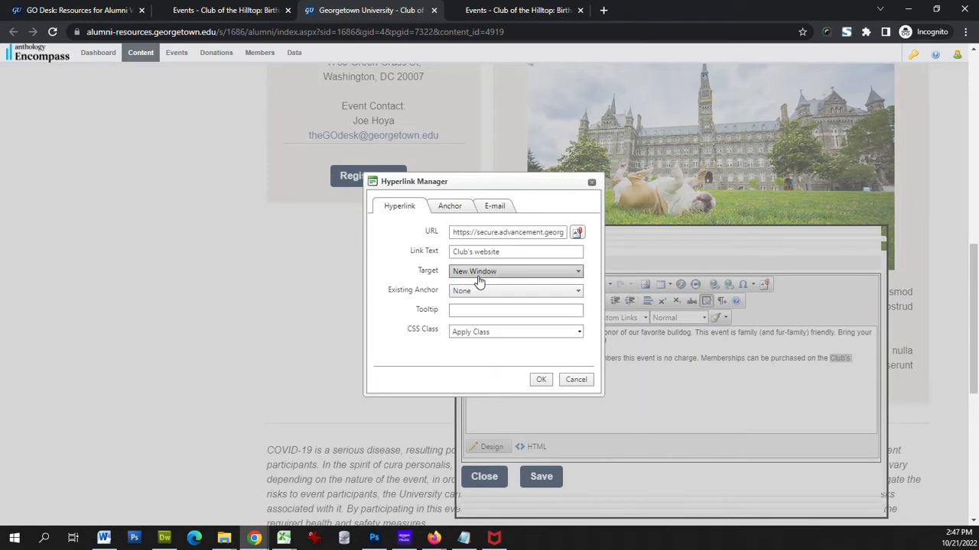
click(544, 384)
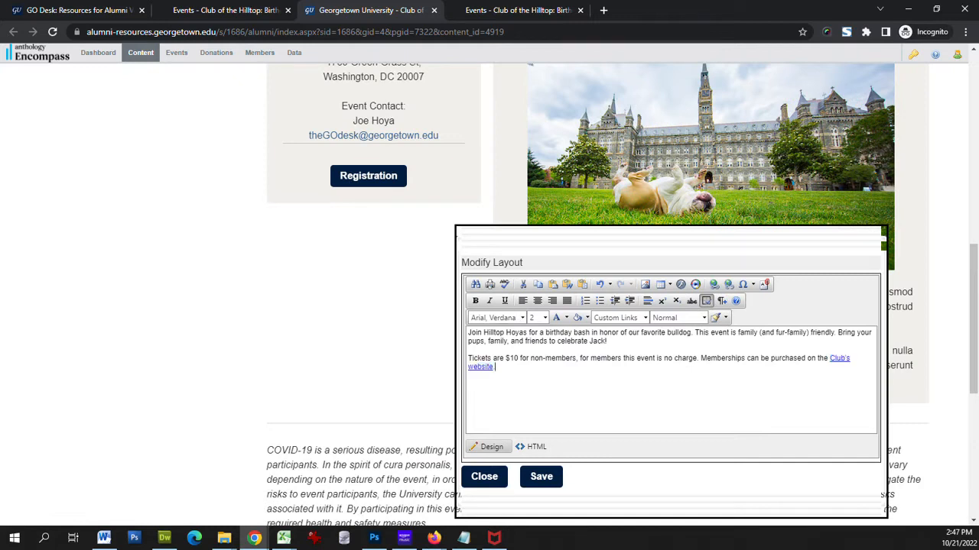
click(548, 477)
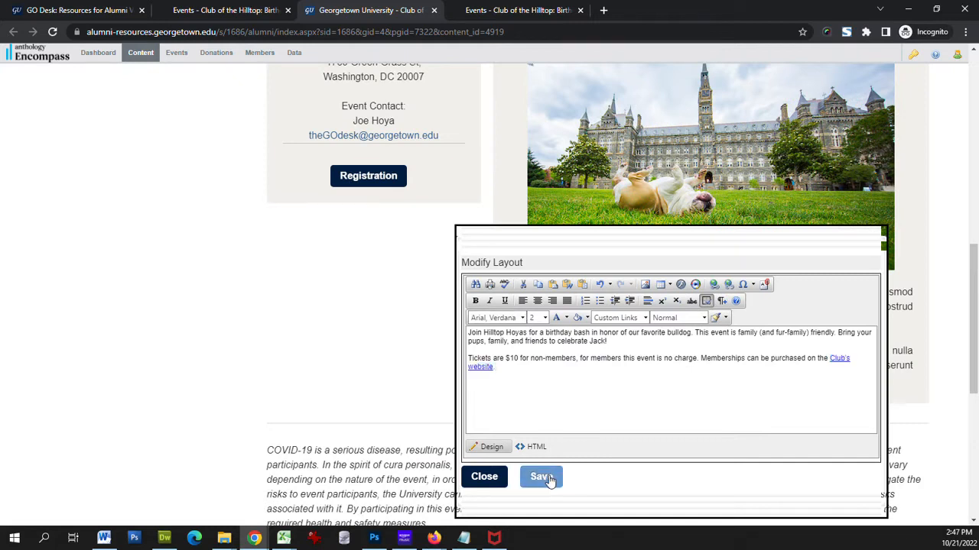
- Delete the event subheading placeholder under Event Description and save that block empty
scroll(631, 323, up, 3)
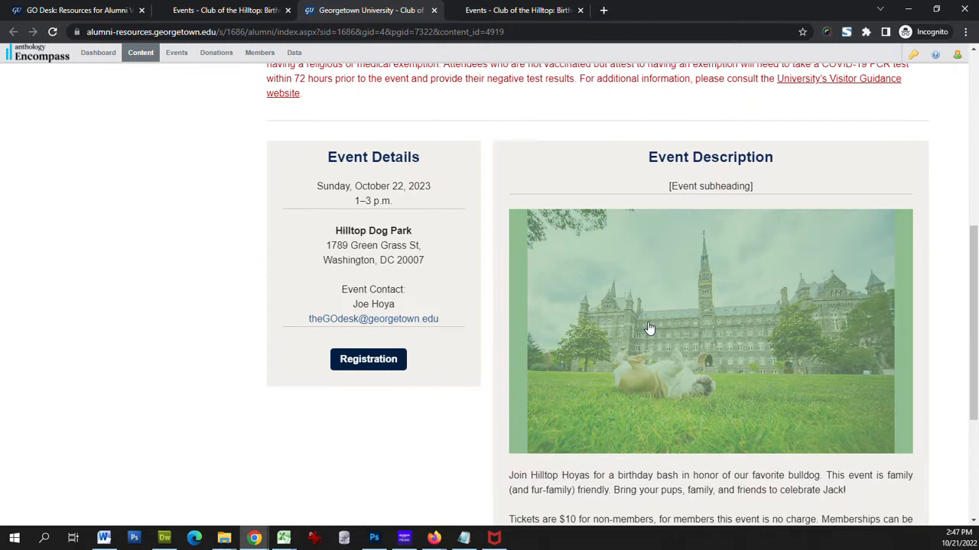
click(681, 191)
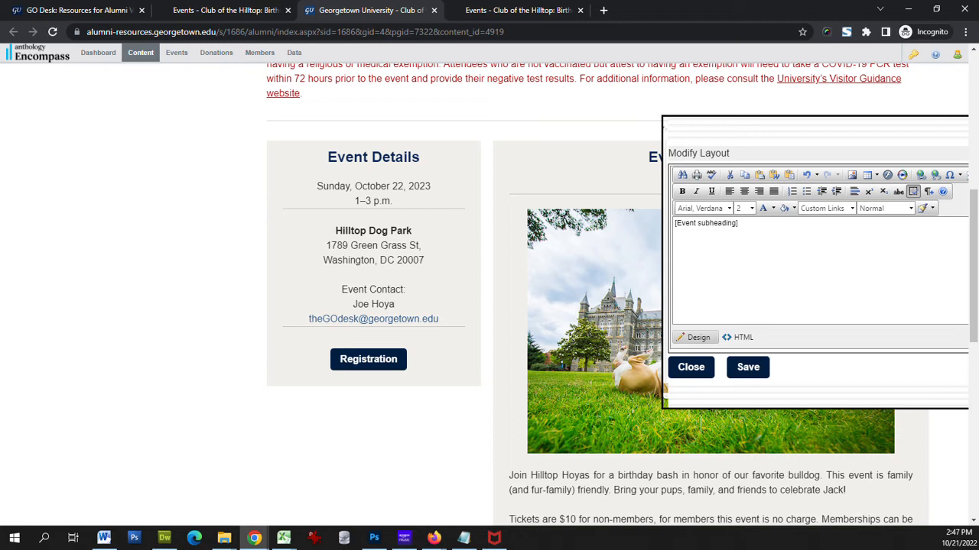
key(ctrl+a)
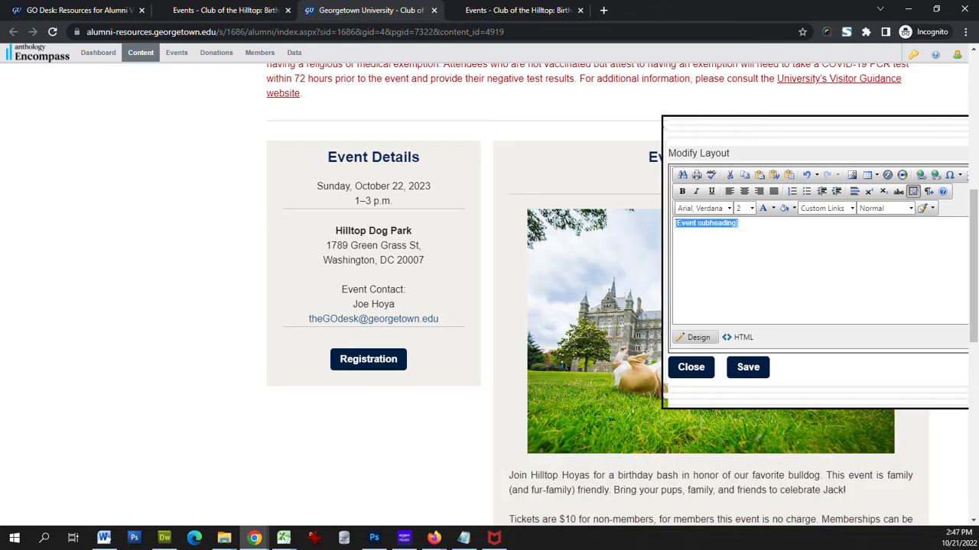
key(Delete)
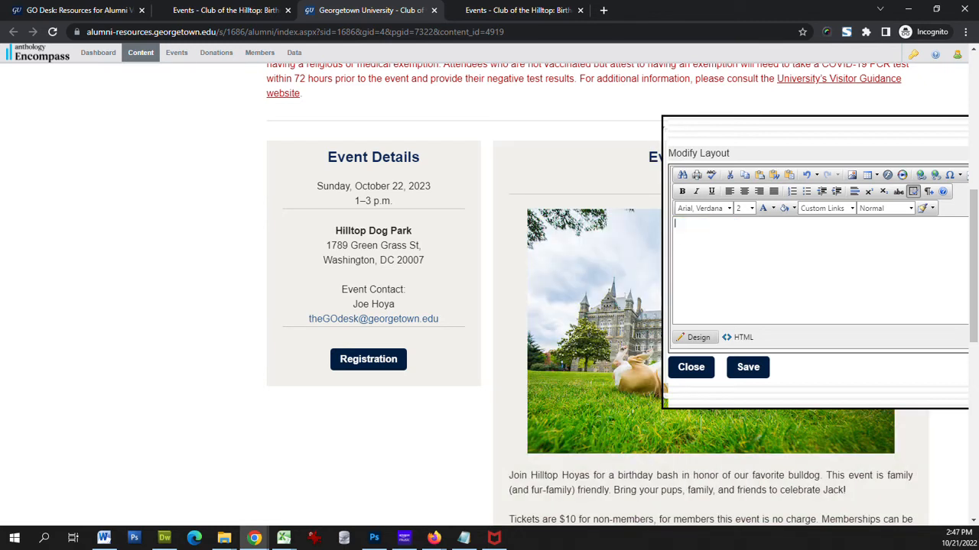
click(748, 367)
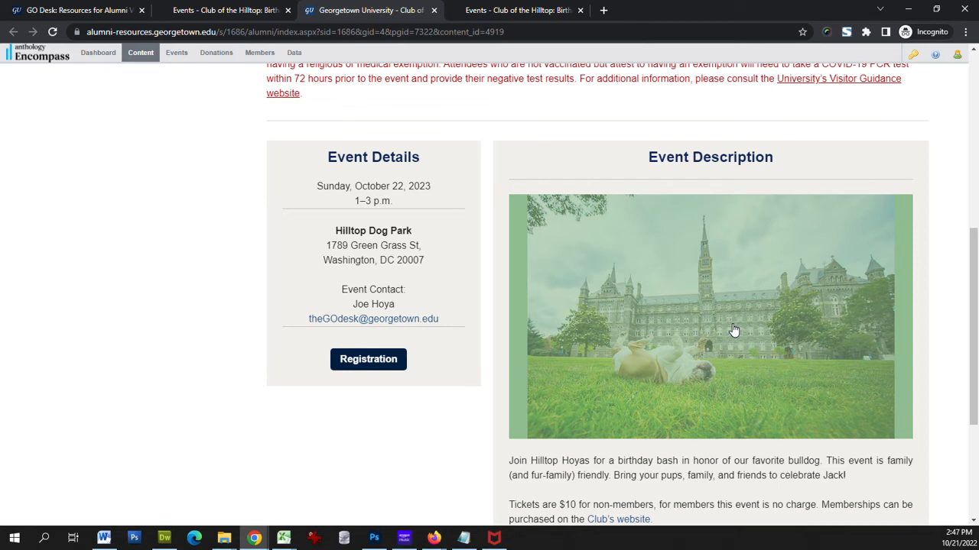
- Select the event description photo for replacement and upload jack-birthday-22-october.jpg to the hilltop folder in the Image Manager
click(732, 331)
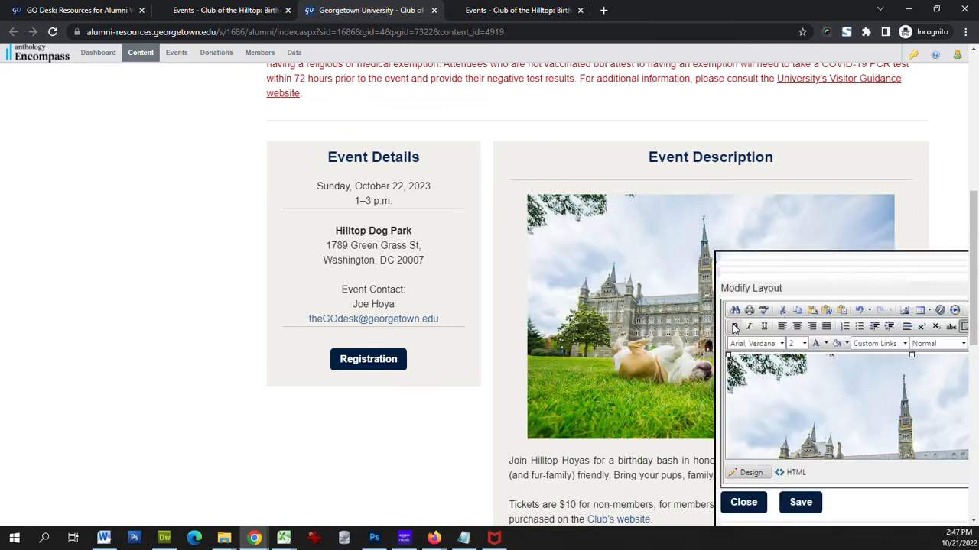
drag(550, 191, 447, 126)
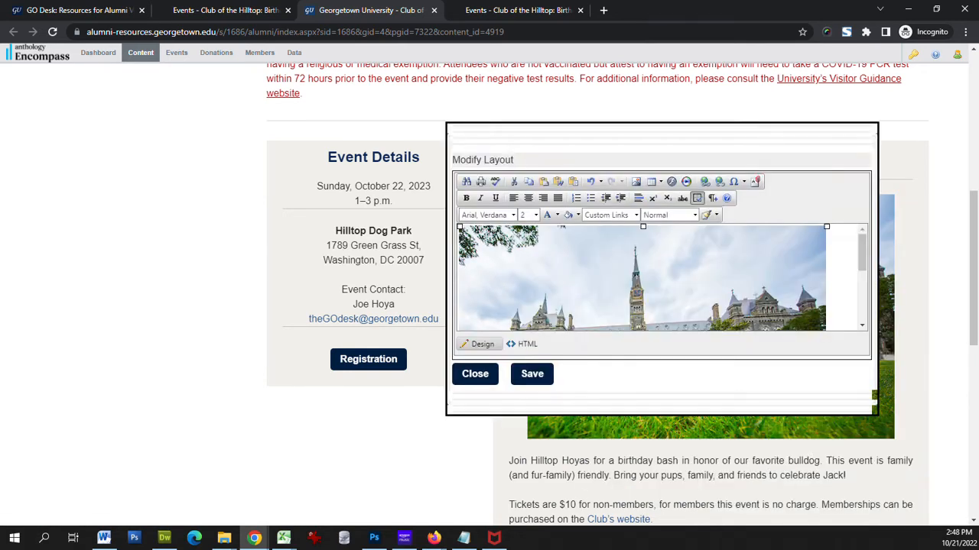
click(642, 279)
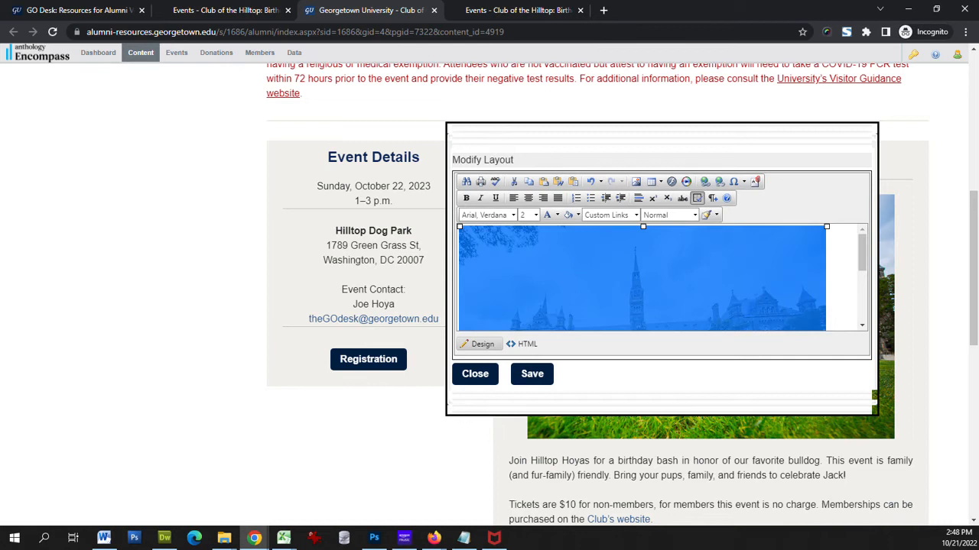
click(636, 183)
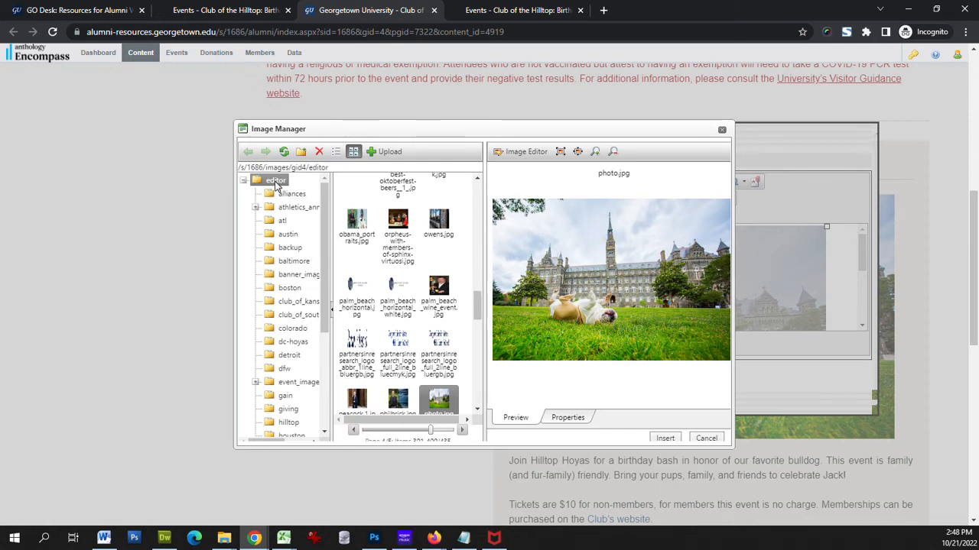
scroll(294, 246, down, 3)
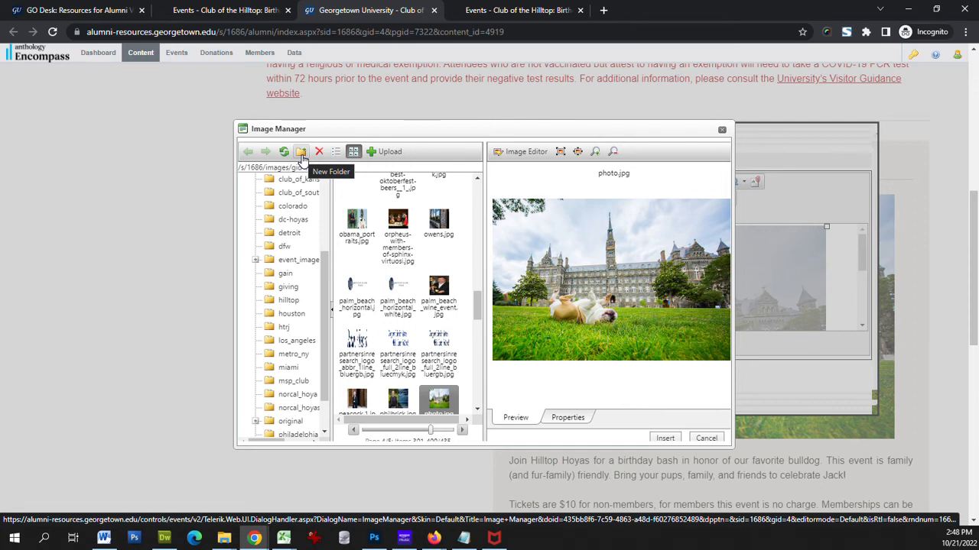
click(289, 301)
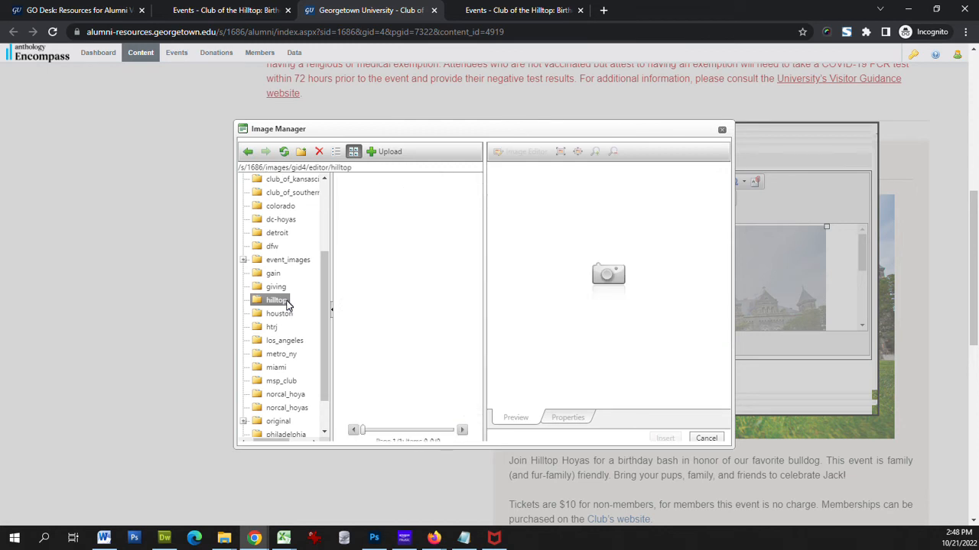
click(385, 153)
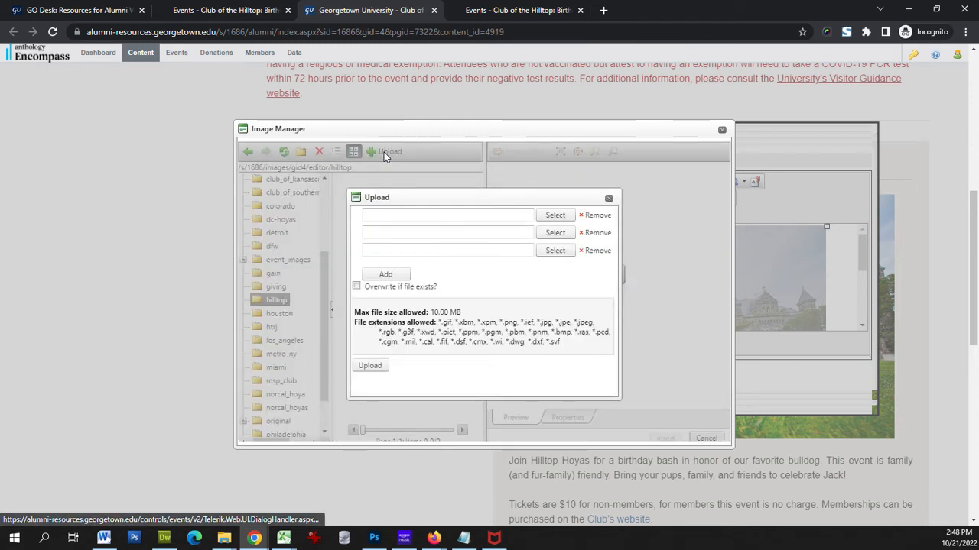
click(562, 216)
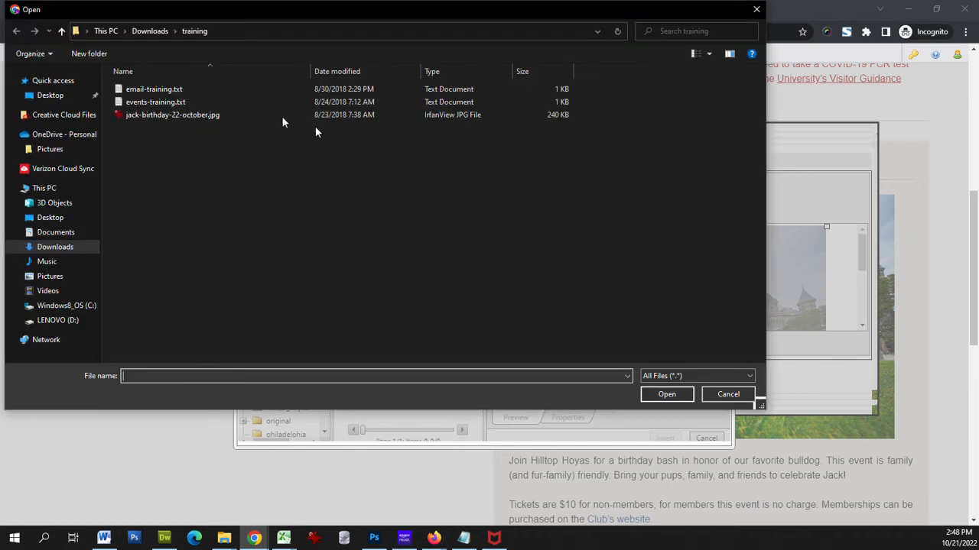
double_click(218, 116)
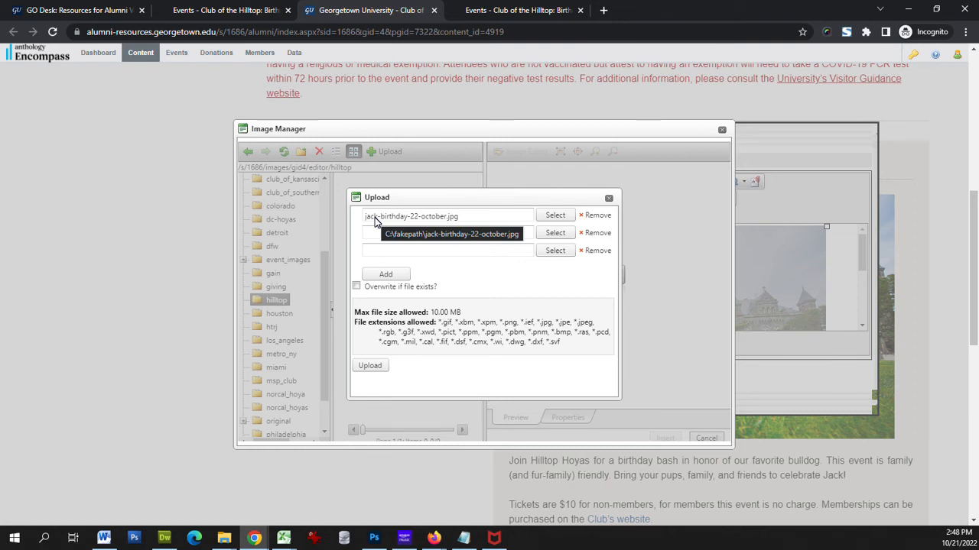
click(364, 369)
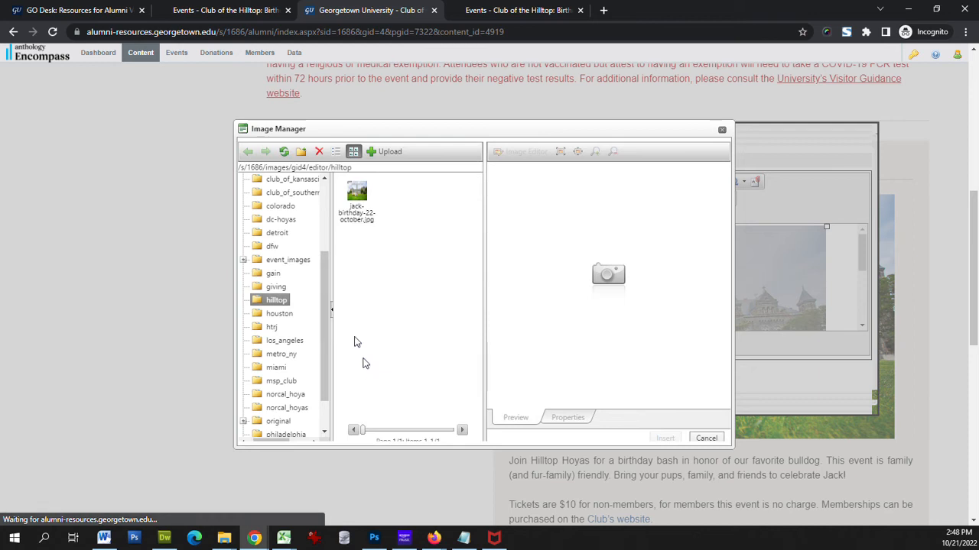
- Insert jack-birthday-22-october.jpg in place of the event description photo and save the block
click(360, 216)
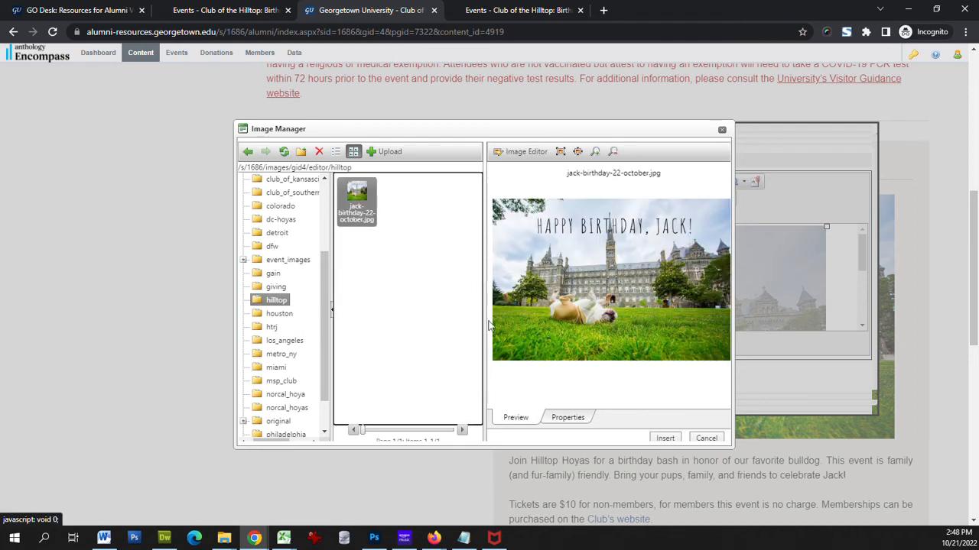
click(663, 439)
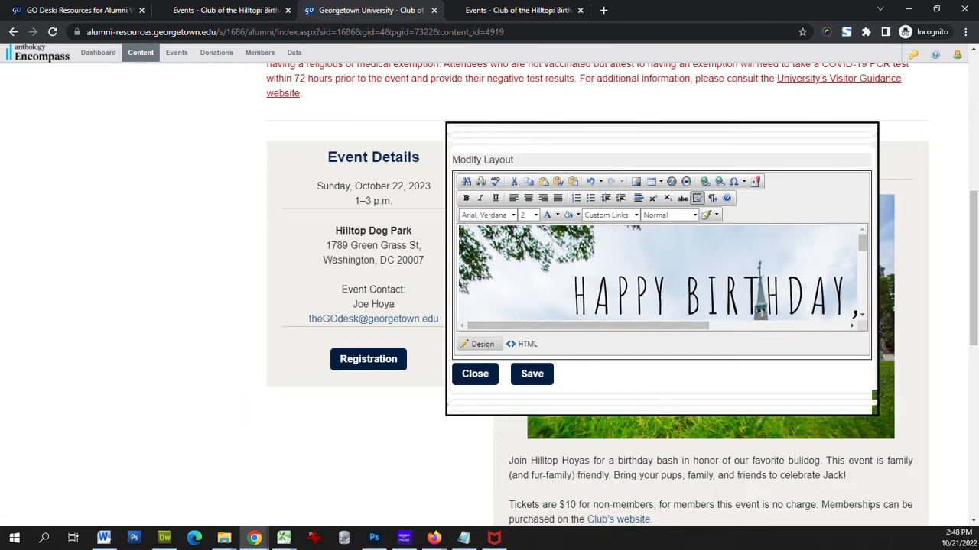
drag(625, 326, 706, 329)
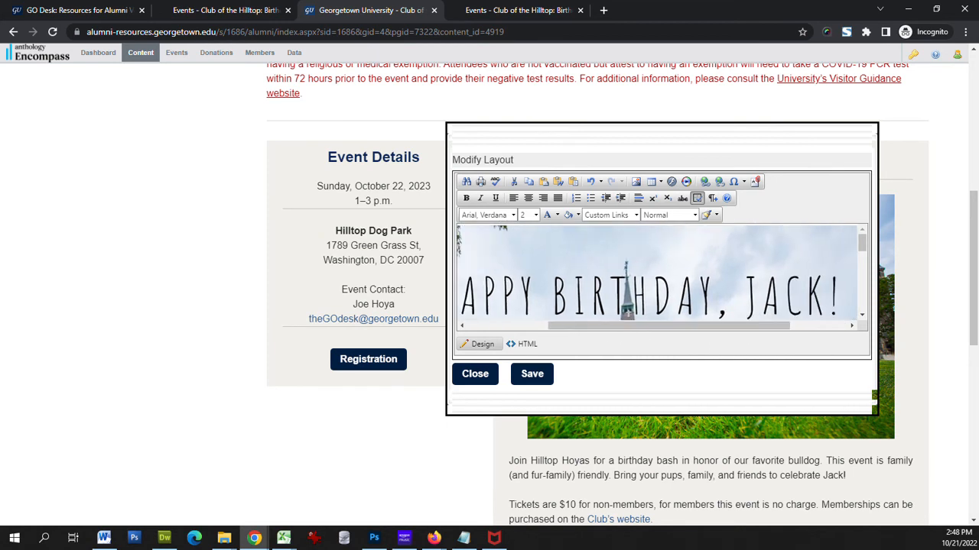
click(534, 374)
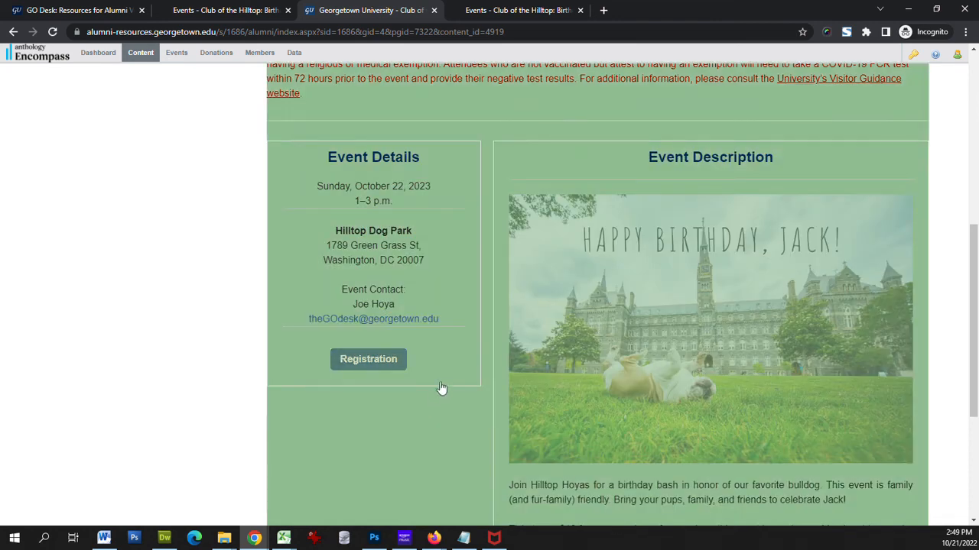
- Save the changes to the whole event page and look over the finished page
scroll(192, 253, up, 2)
scroll(192, 255, up, 3)
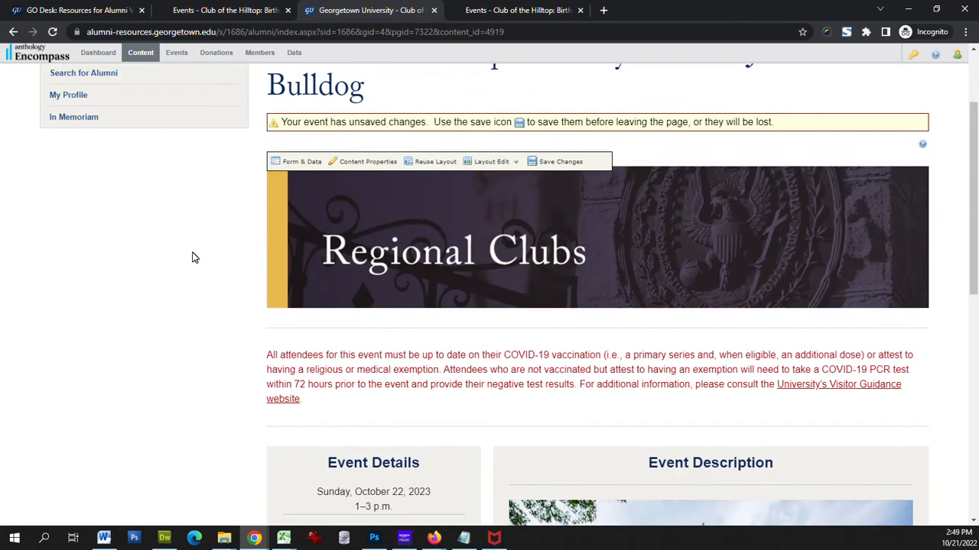
click(548, 161)
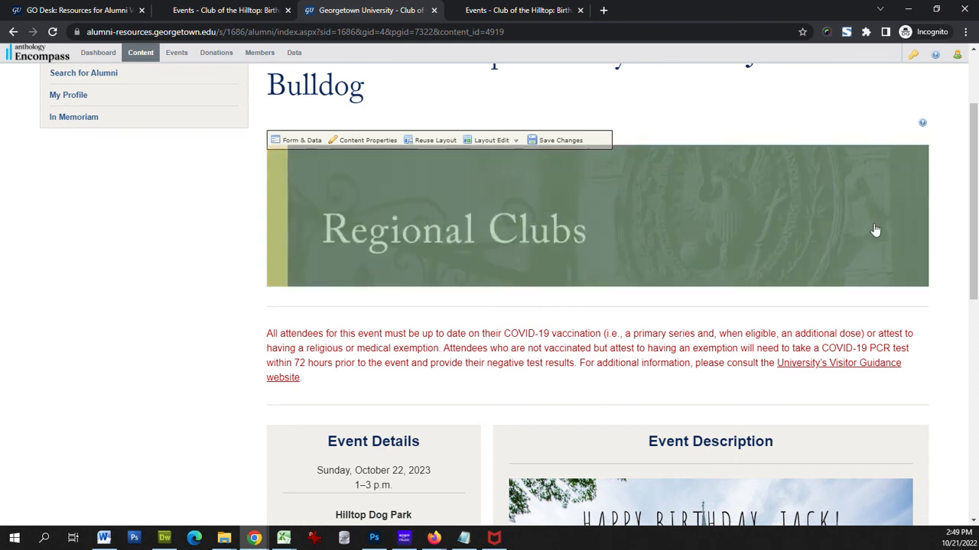
scroll(933, 256, down, 6)
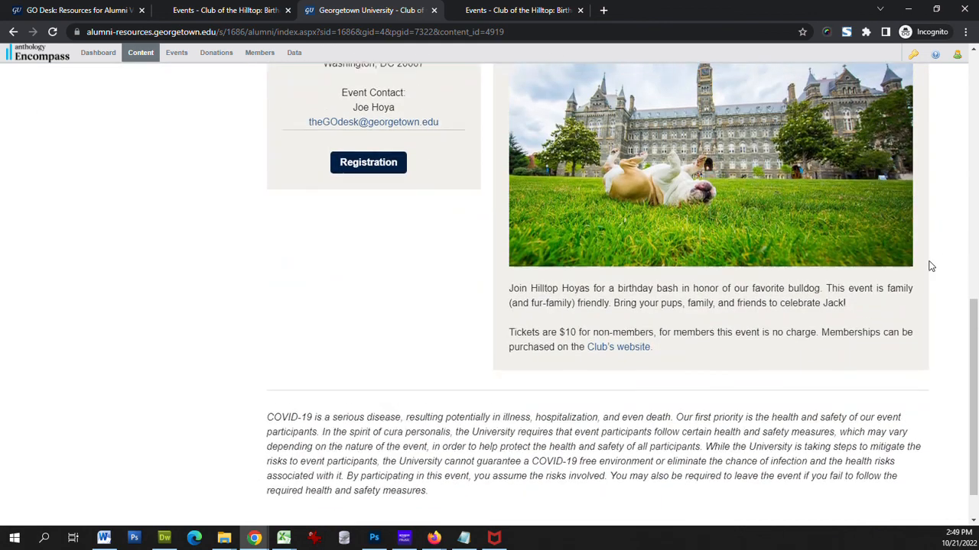
scroll(930, 266, up, 6)
- Select the event page's full web address
click(528, 31)
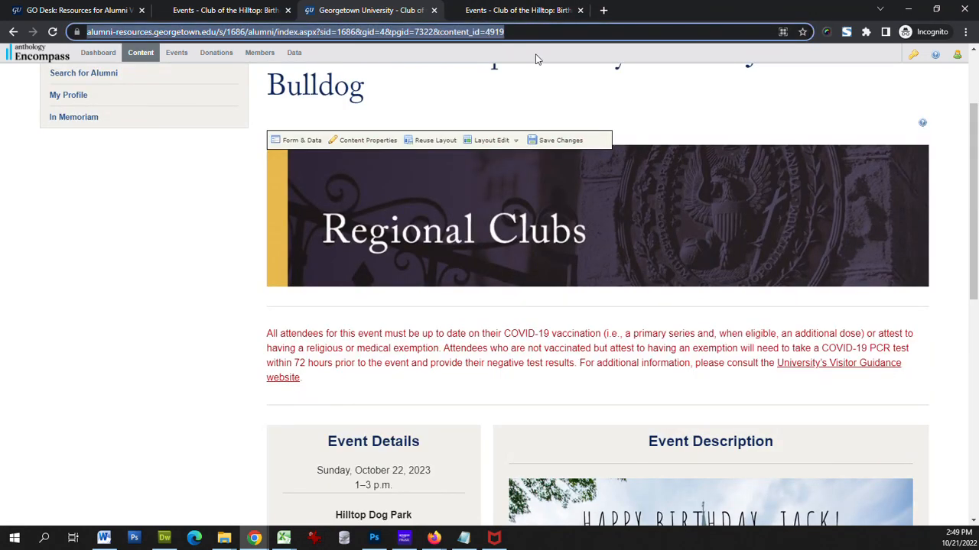